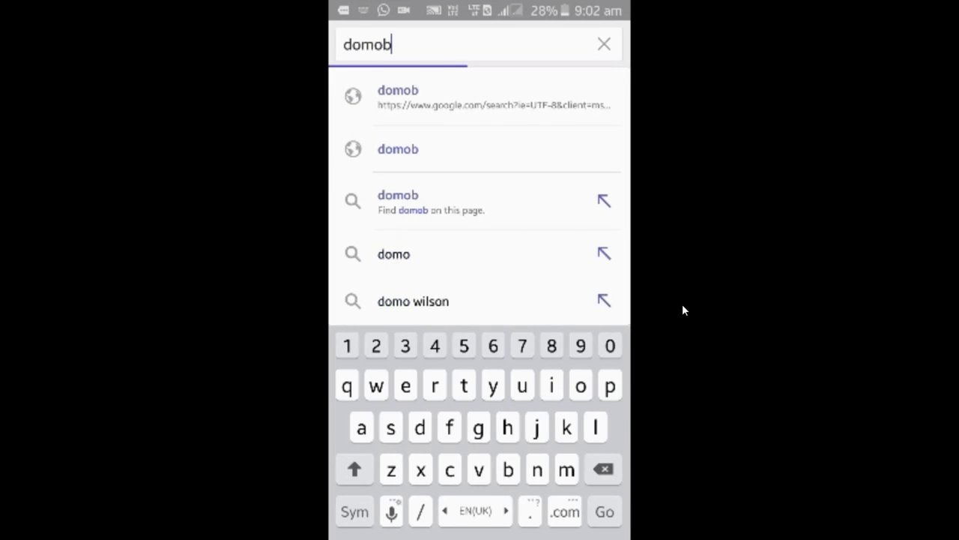
Enter the domobile.com/applok address in Samsung Internet's address bar and load it
text(ile.com/applok)
key(Return)
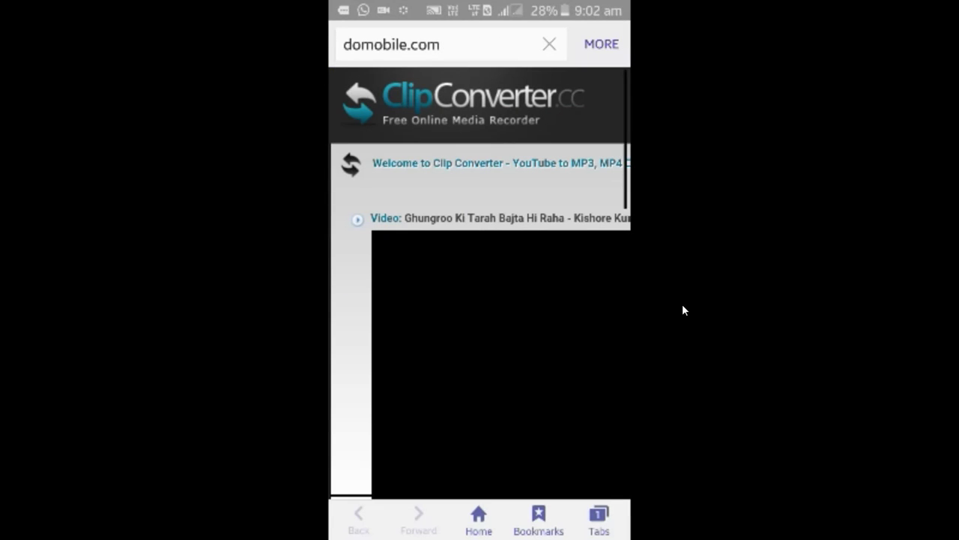